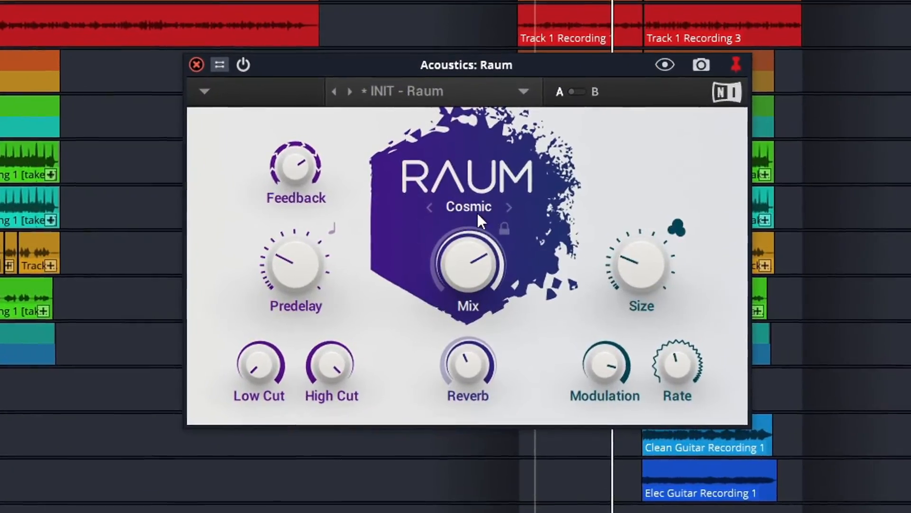
# - Scroll through the installed products library in Native Access
pyautogui.click(509, 206)
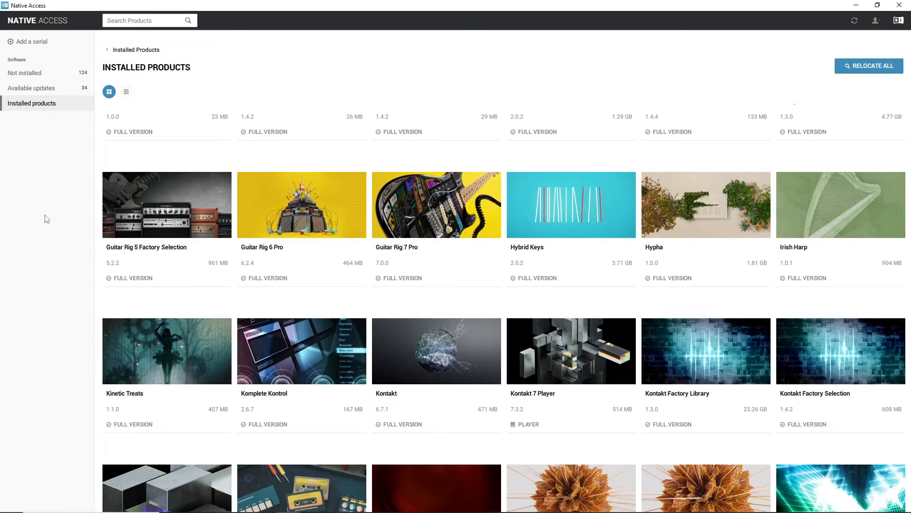
pyautogui.scroll(-8, 146, 220)
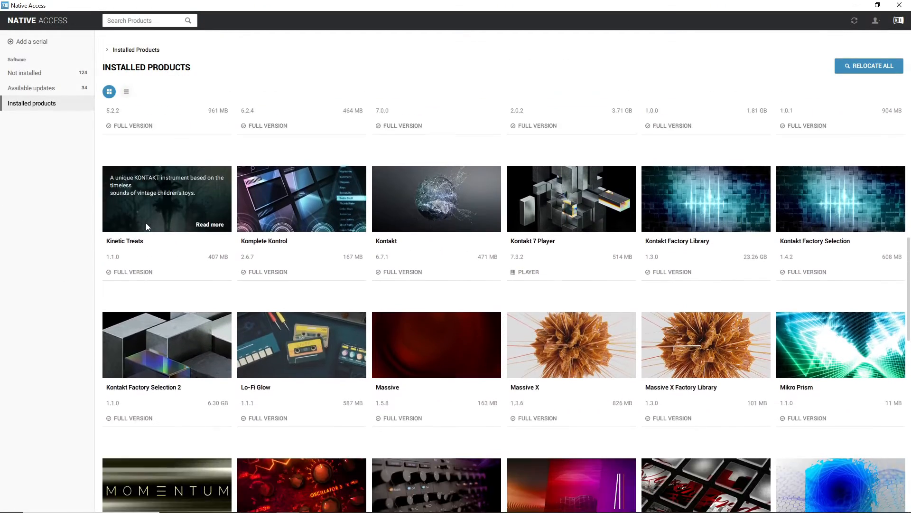
pyautogui.scroll(-9, 140, 213)
pyautogui.scroll(5, 116, 212)
pyautogui.scroll(12, 116, 210)
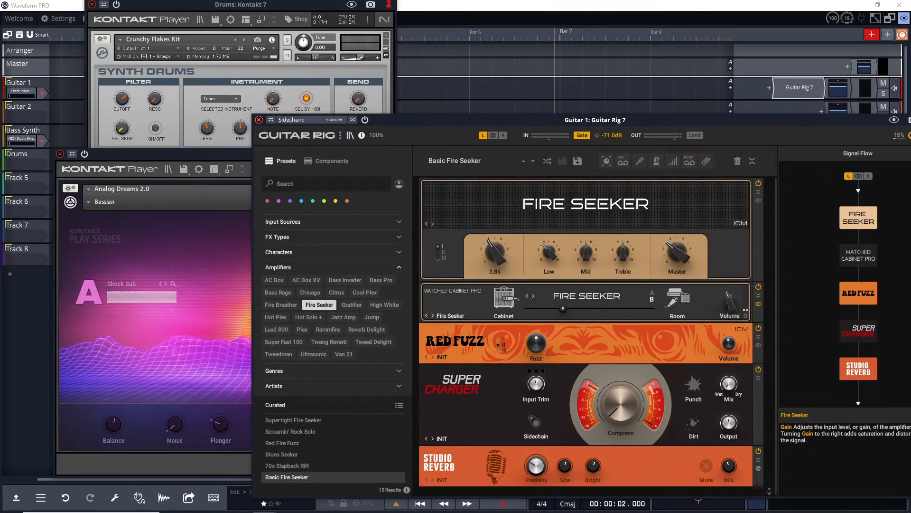
pyautogui.click(230, 149)
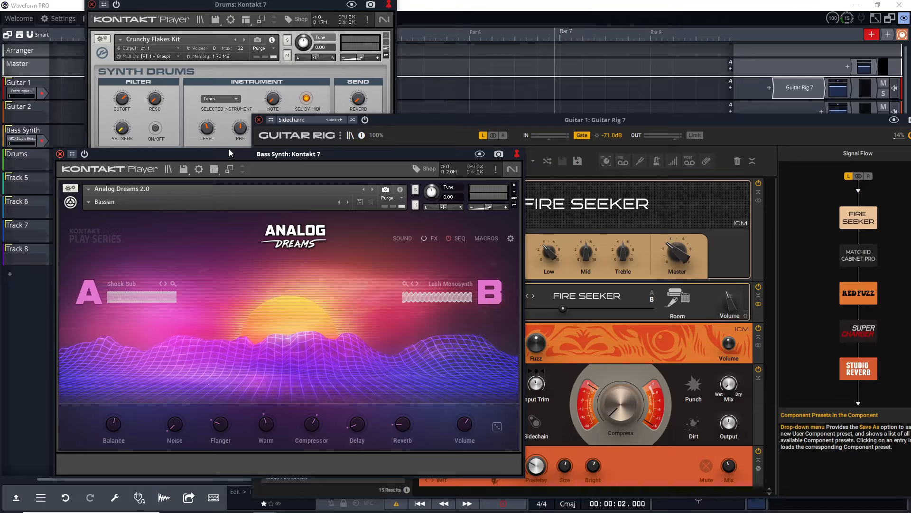
pyautogui.click(257, 5)
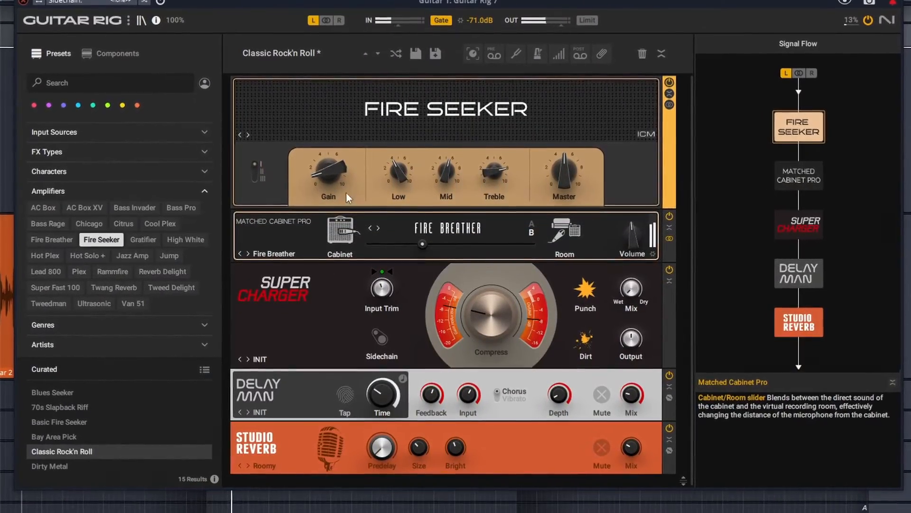
# - Raise the Fire Seeker amp's gain and shift the cabinet blend slider toward Room
pyautogui.moveTo(317, 166)
pyautogui.mouseDown()
pyautogui.moveTo(323, 121)
pyautogui.moveTo(323, 160)
pyautogui.mouseUp()
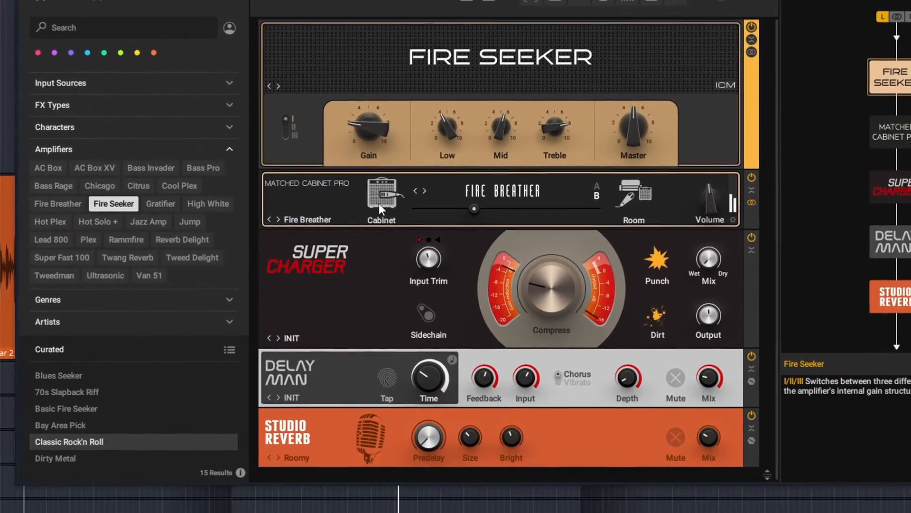
pyautogui.moveTo(478, 208)
pyautogui.moveTo(457, 216); pyautogui.dragTo(475, 222)
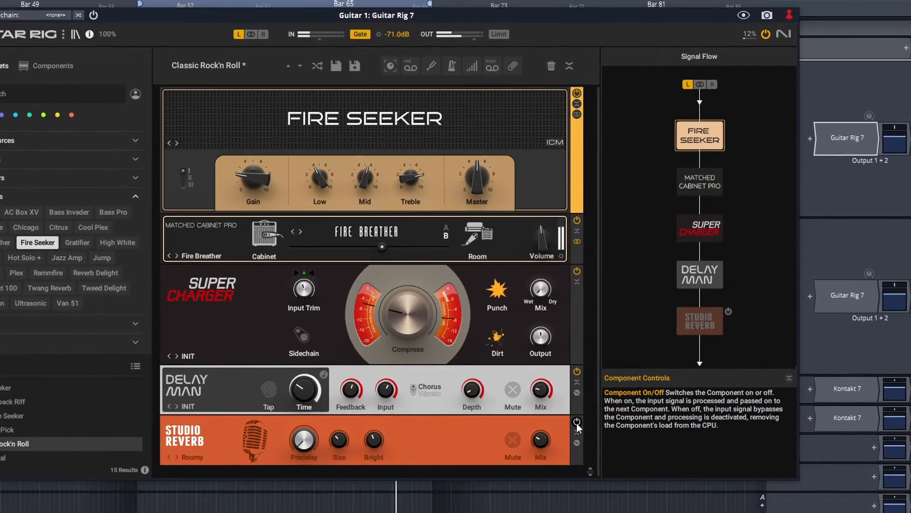
# - Enable the Studio Reverb component and place a Skreamer pedal at the top of the Guitar Rig chain
pyautogui.click(577, 422)
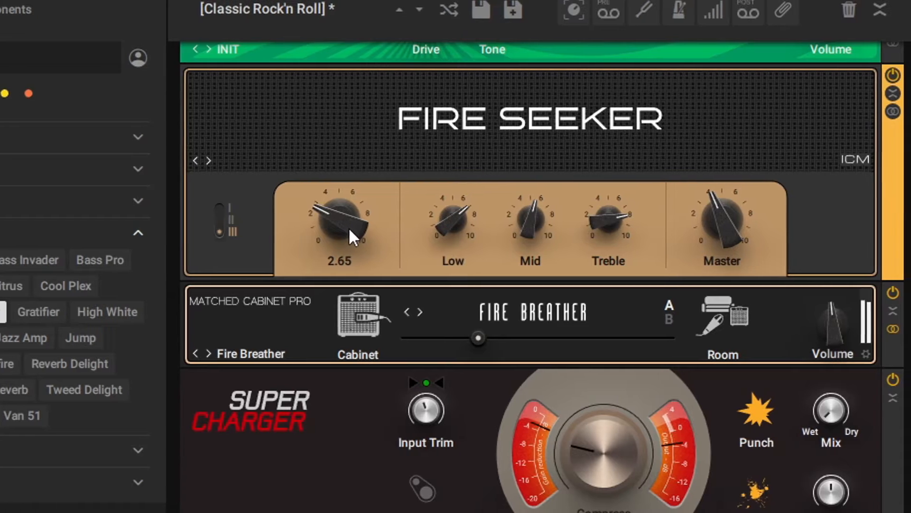
pyautogui.moveTo(349, 228); pyautogui.dragTo(298, 227)
pyautogui.scroll(3, 351, 167)
pyautogui.moveTo(338, 88); pyautogui.dragTo(338, 145)
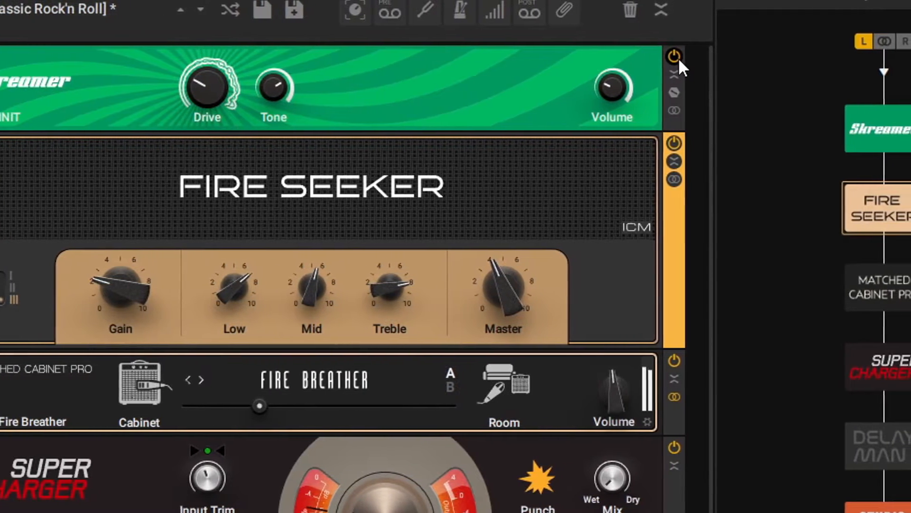
# - Bypass the Skreamer pedal and turn the Fire Seeker amp gain up to 10.00
pyautogui.click(700, 56)
pyautogui.moveTo(123, 297); pyautogui.dragTo(123, 242)
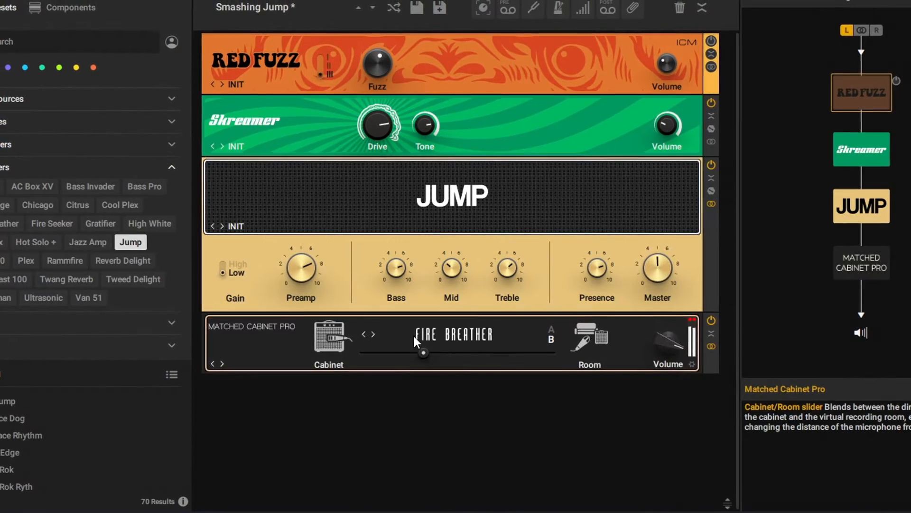
pyautogui.click(420, 340)
pyautogui.click(423, 349)
pyautogui.moveTo(474, 346); pyautogui.dragTo(440, 346)
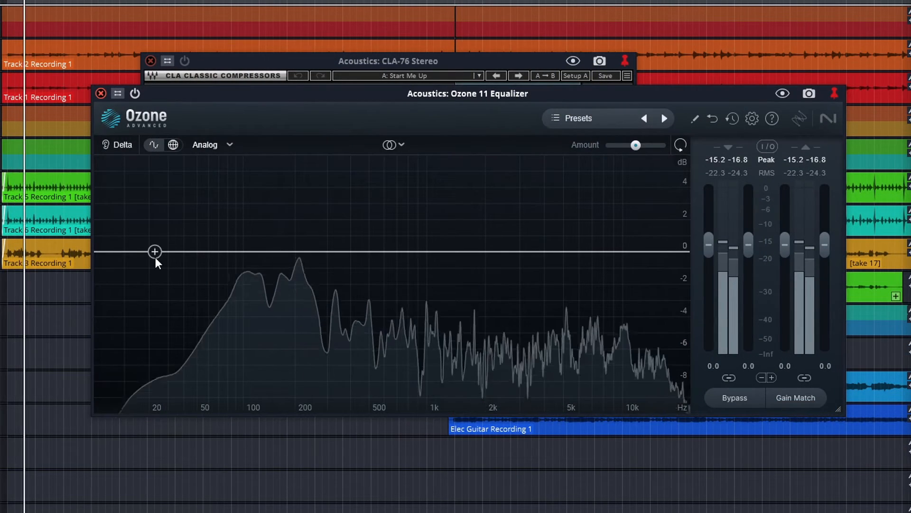
# - Add a low shelf band in Ozone EQ and set it to about 201 Hz with 0.7 dB gain
pyautogui.moveTo(155, 254); pyautogui.dragTo(287, 230)
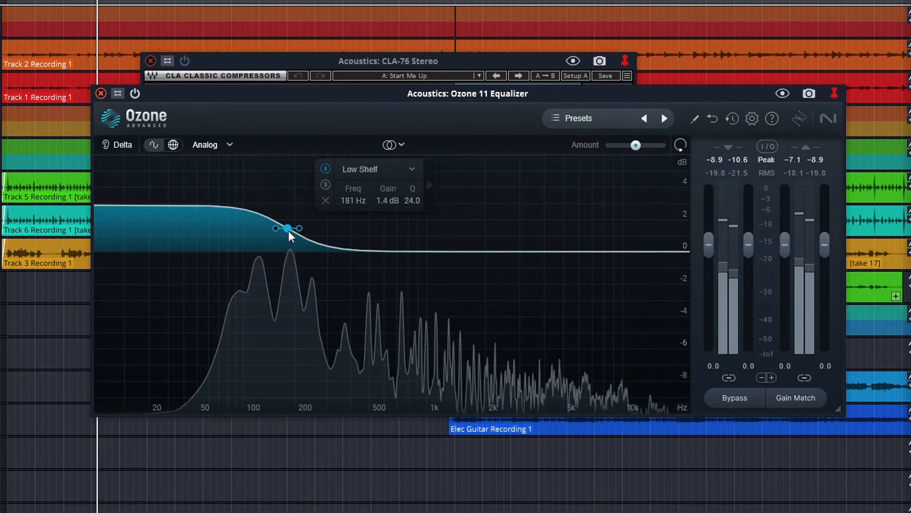
pyautogui.click(326, 186)
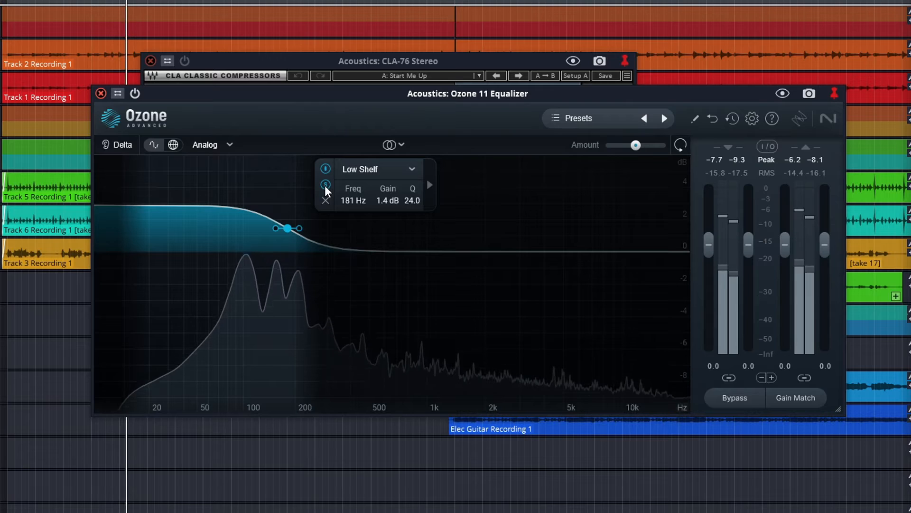
pyautogui.click(326, 187)
pyautogui.moveTo(288, 228)
pyautogui.mouseDown()
pyautogui.moveTo(306, 228)
pyautogui.moveTo(295, 239)
pyautogui.mouseUp()
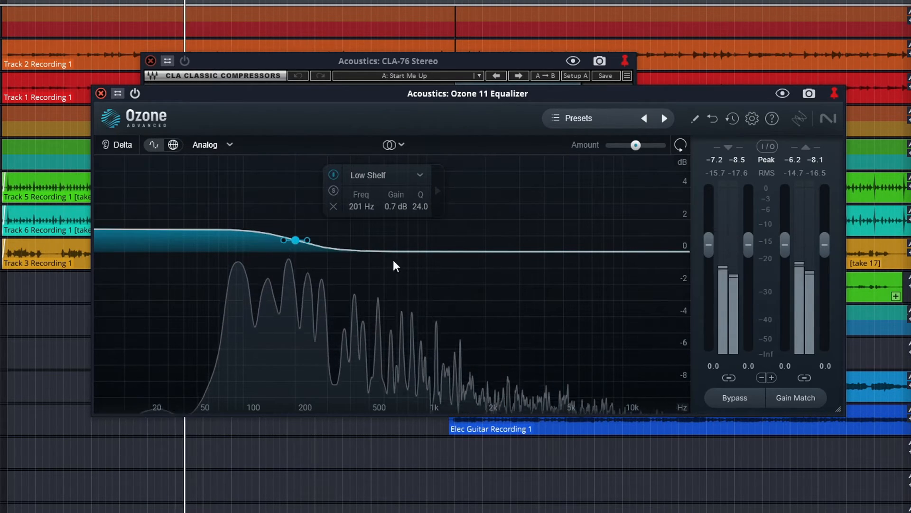
# - Add a high shelf band boosting about 2.0 dB at roughly 7663 Hz
pyautogui.moveTo(643, 251); pyautogui.dragTo(645, 209)
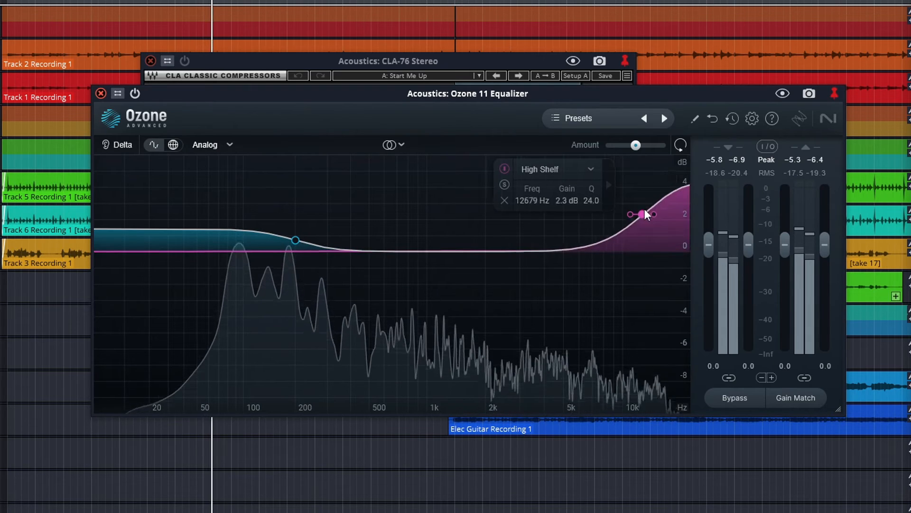
pyautogui.moveTo(587, 208); pyautogui.dragTo(603, 217)
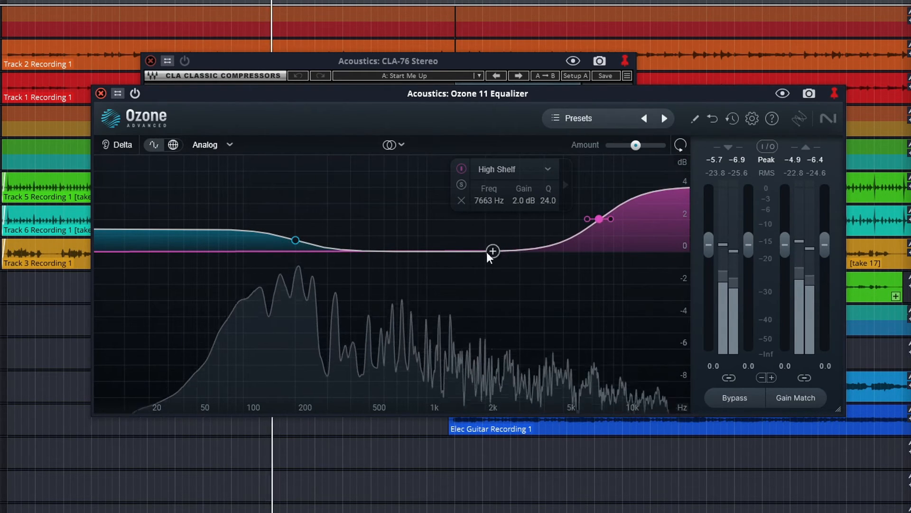
# - Add a bell boost of about 3.9 dB near 1058 Hz and switch the EQ mode to Transient/Sustain
pyautogui.moveTo(420, 251); pyautogui.dragTo(431, 189)
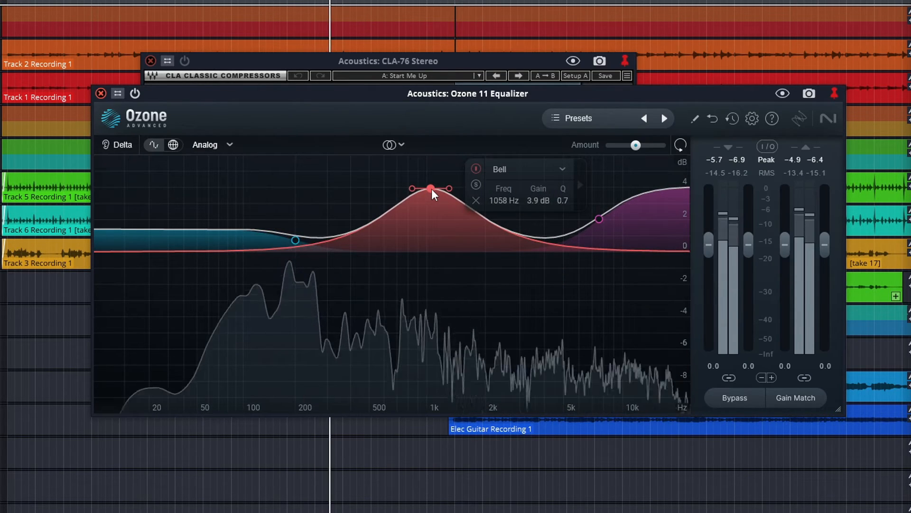
pyautogui.click(402, 145)
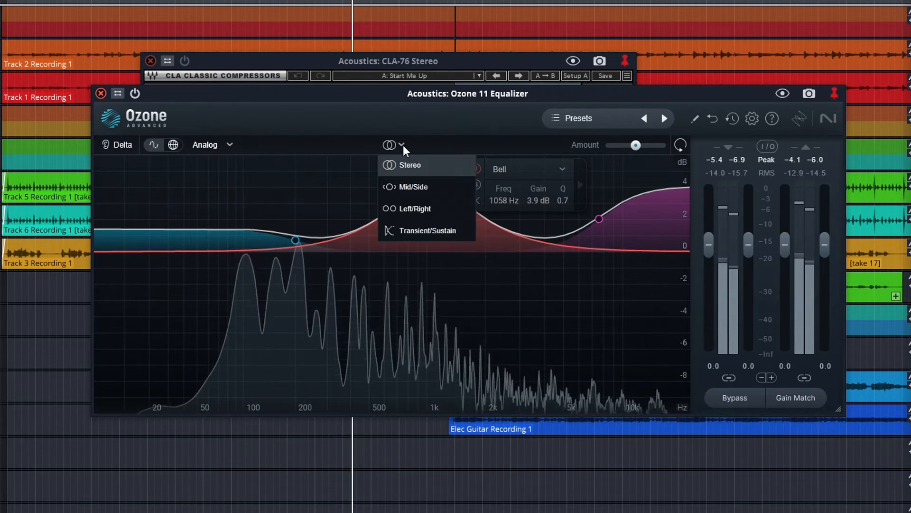
pyautogui.click(434, 231)
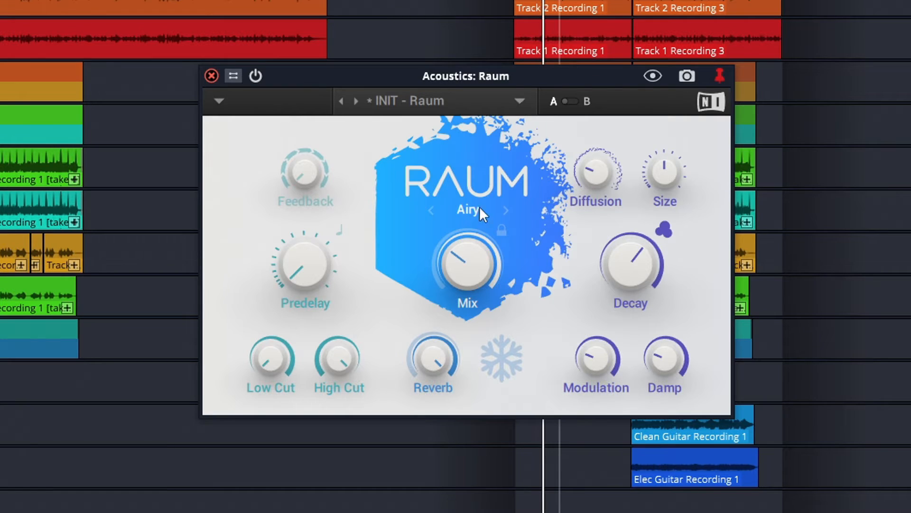
# - Step Raum's reverb mode through Cosmic to Grounded
pyautogui.click(505, 211)
pyautogui.moveTo(472, 269)
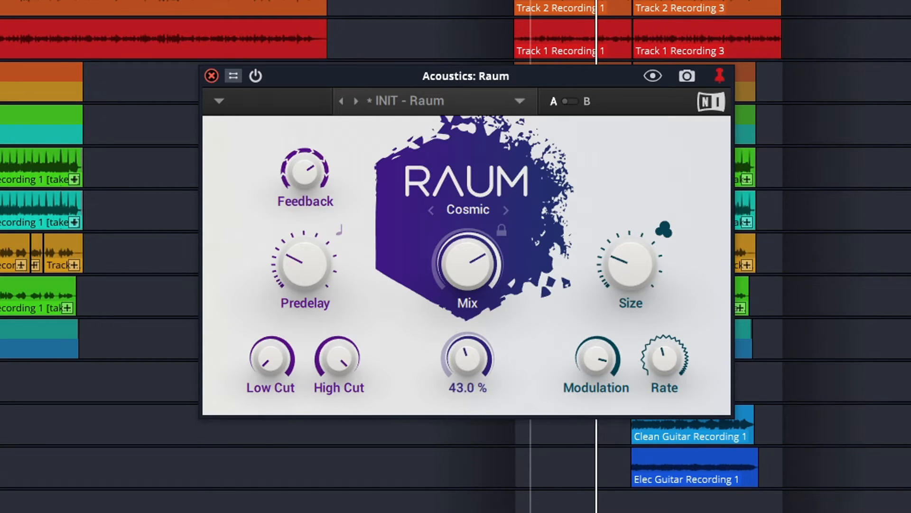
pyautogui.click(508, 214)
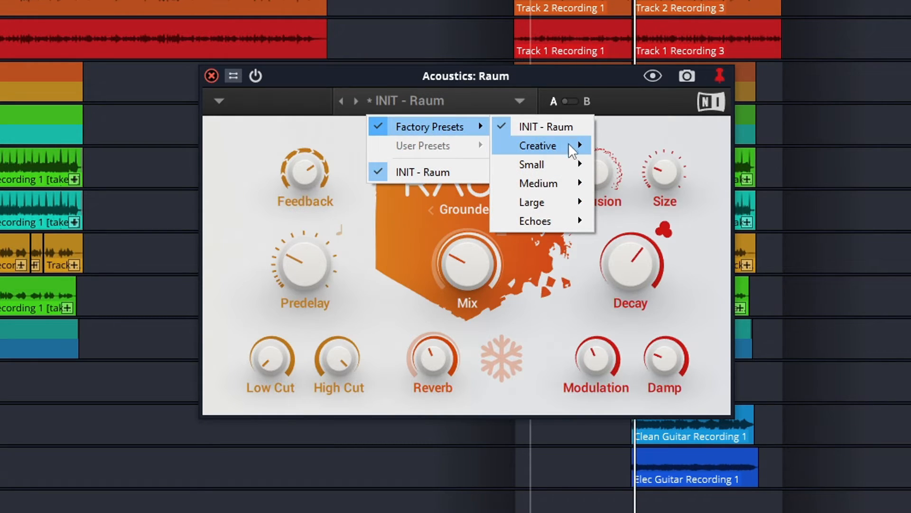
# - Load the Medium factory preset Guitar Rehearsal in Raum
pyautogui.moveTo(574, 151)
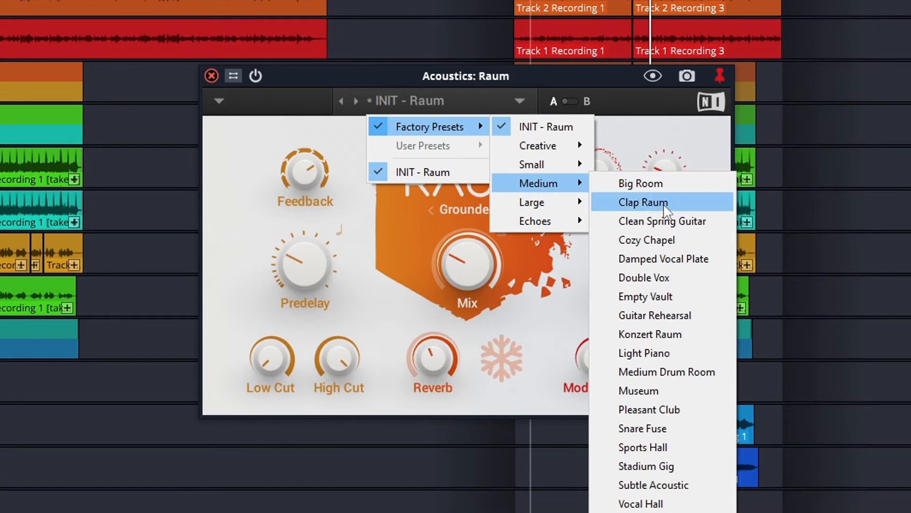
pyautogui.click(690, 314)
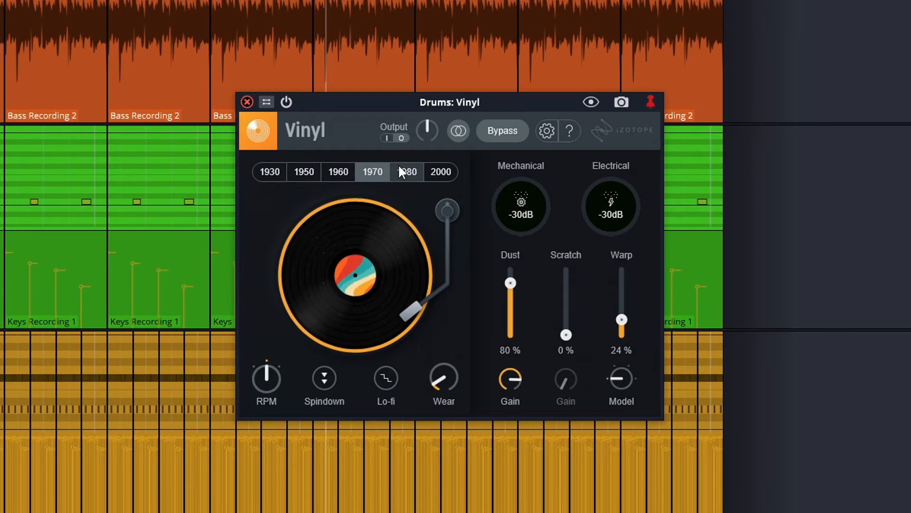
# - Try the 1930, 1950 and 2000 decade settings in Vinyl
pyautogui.click(270, 173)
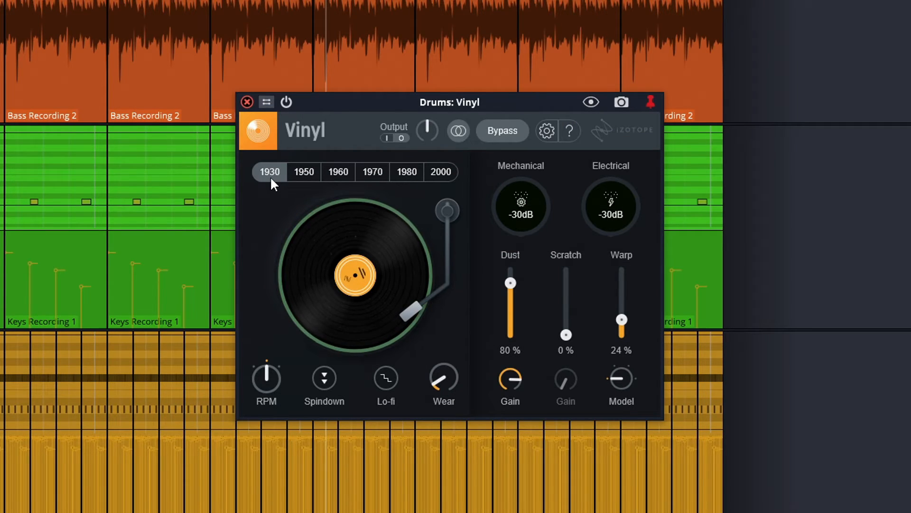
pyautogui.click(304, 172)
pyautogui.click(437, 172)
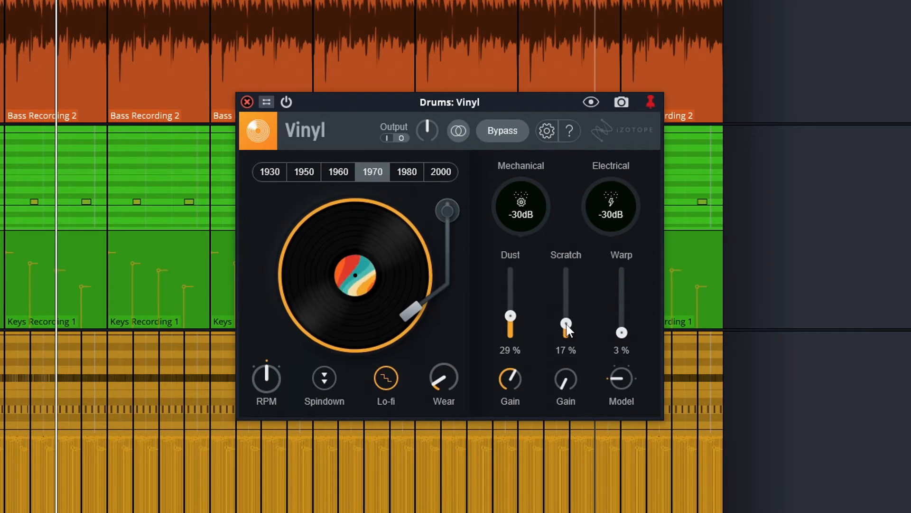
# - Raise Vinyl's Wear to 52% and select the 1950 decade
pyautogui.moveTo(441, 373); pyautogui.dragTo(544, 319)
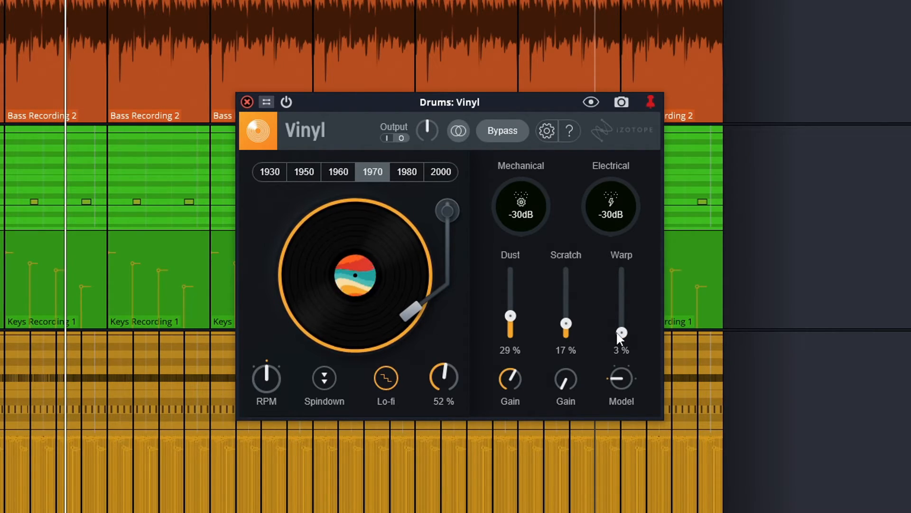
pyautogui.click(352, 170)
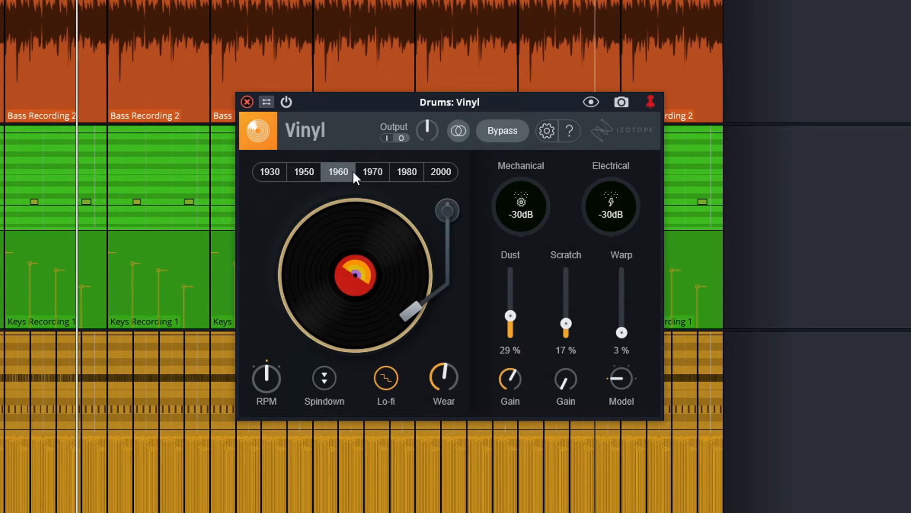
pyautogui.click(306, 172)
# - Set the RPM to 78 and lower the Wear and Lo-fi settings
pyautogui.click(279, 365)
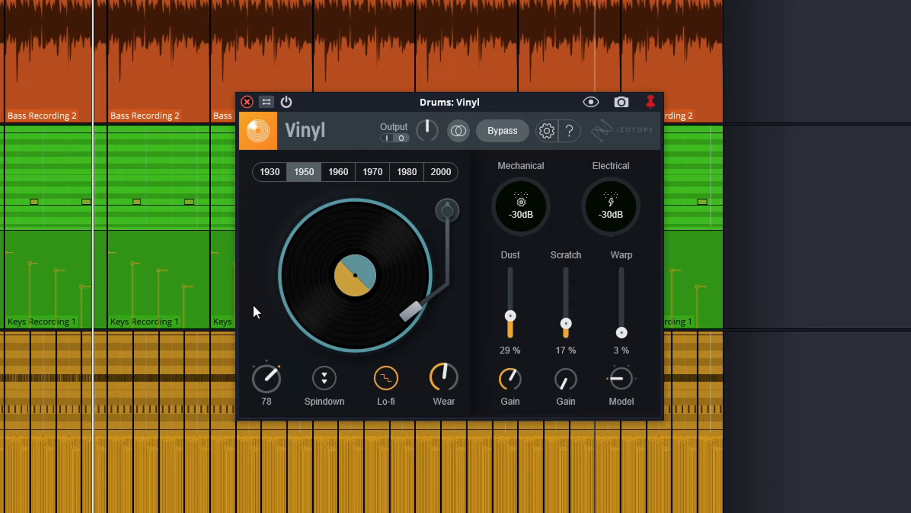
pyautogui.moveTo(452, 378); pyautogui.dragTo(445, 423)
pyautogui.click(381, 384)
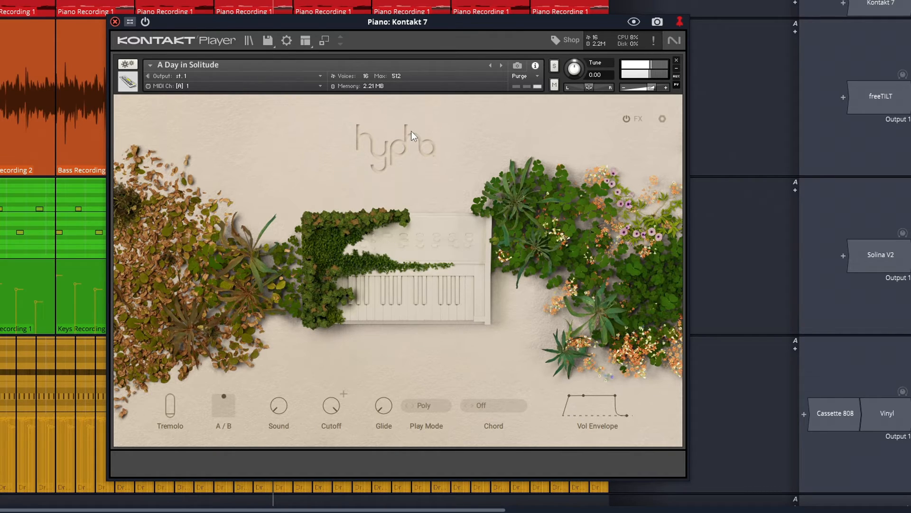
# - Load the next Hypha snapshot, Adventurer's Dream, and move the A/B morph pad
pyautogui.click(492, 65)
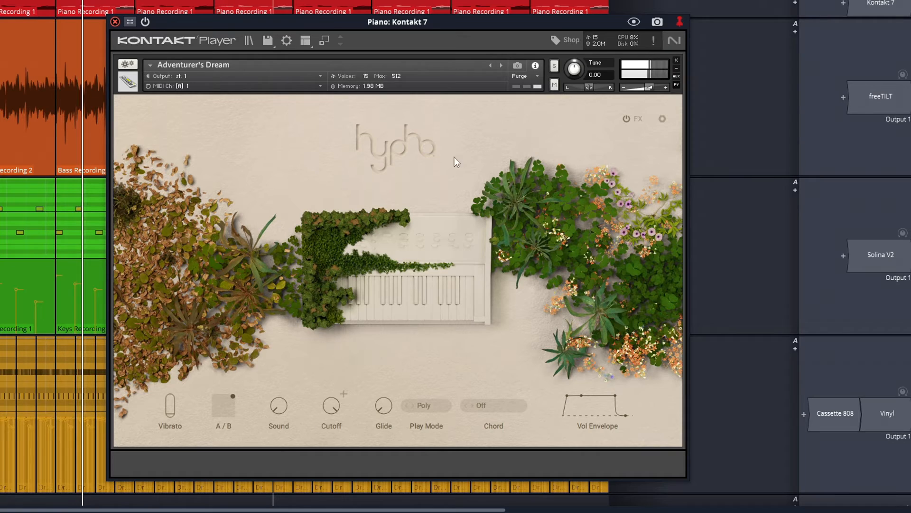
pyautogui.moveTo(232, 395); pyautogui.dragTo(184, 419)
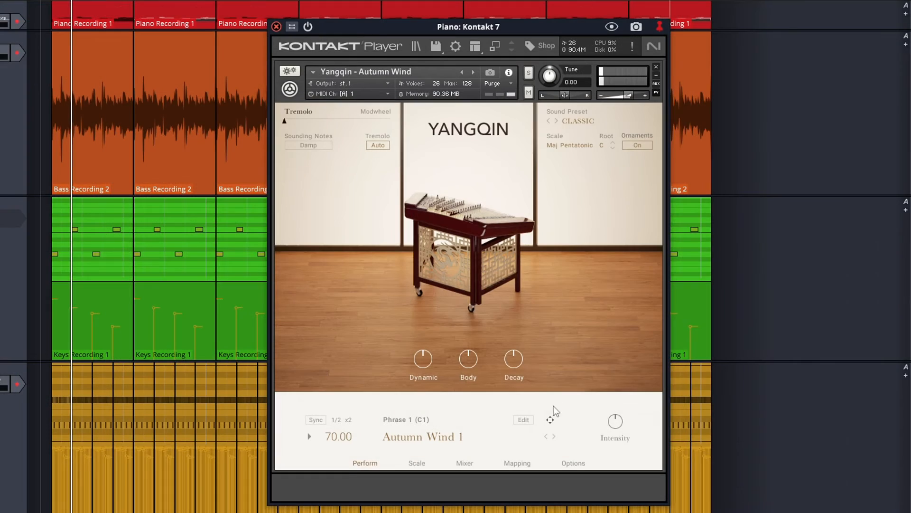
# - Advance the Yangqin phrase to Autumn Wind 3 and switch instruments until Irish Harp – Thirty Birds loads
pyautogui.click(555, 436)
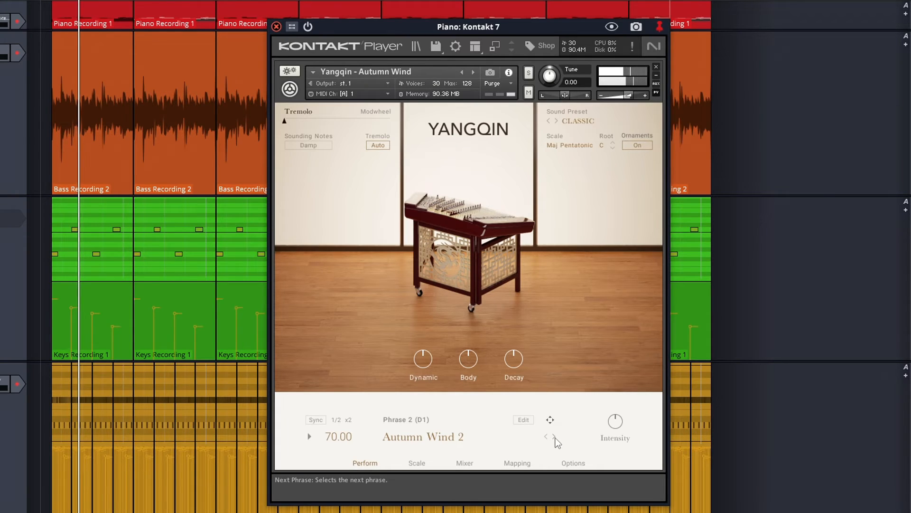
pyautogui.click(554, 436)
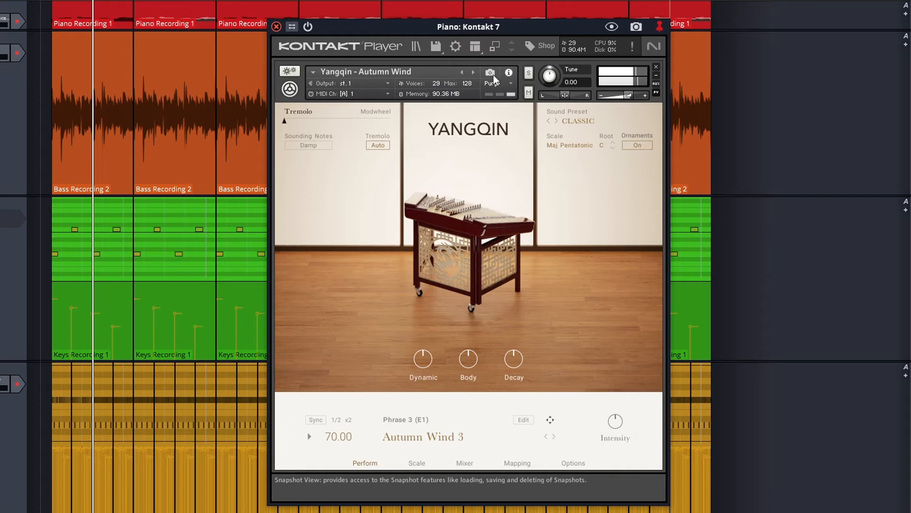
pyautogui.click(473, 72)
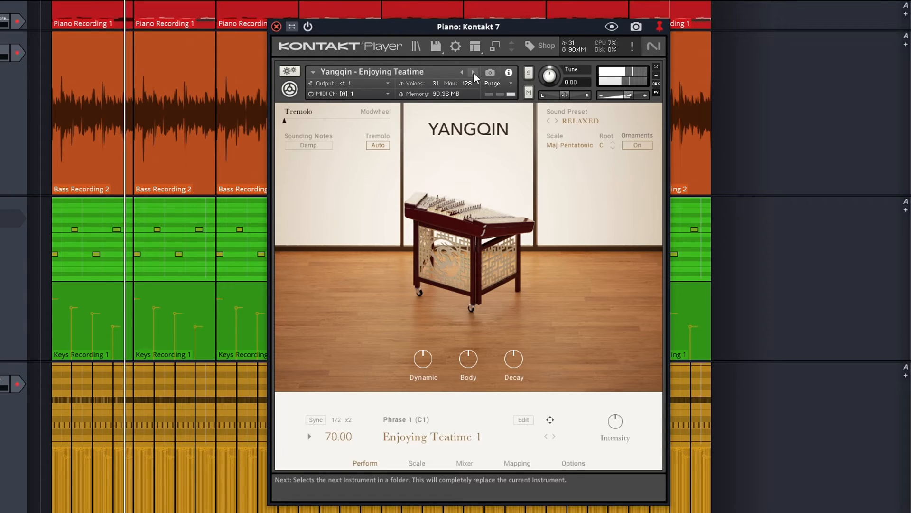
pyautogui.click(474, 73)
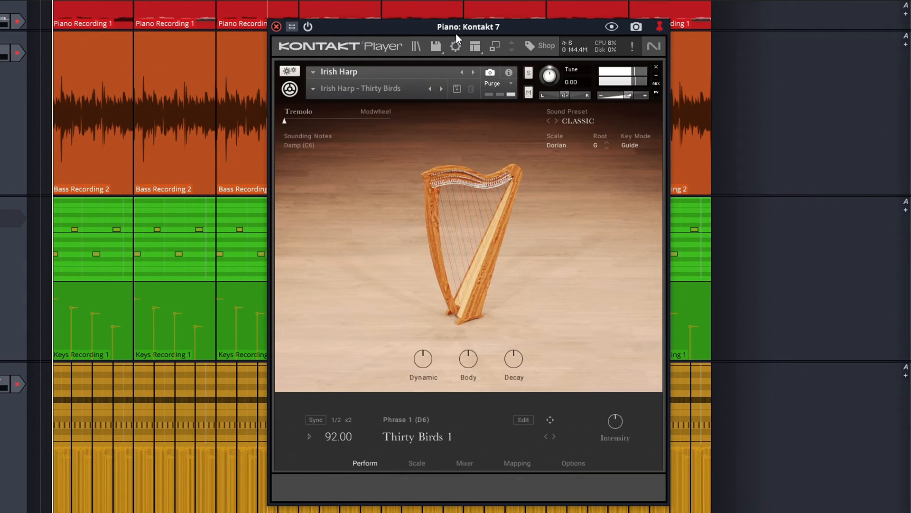